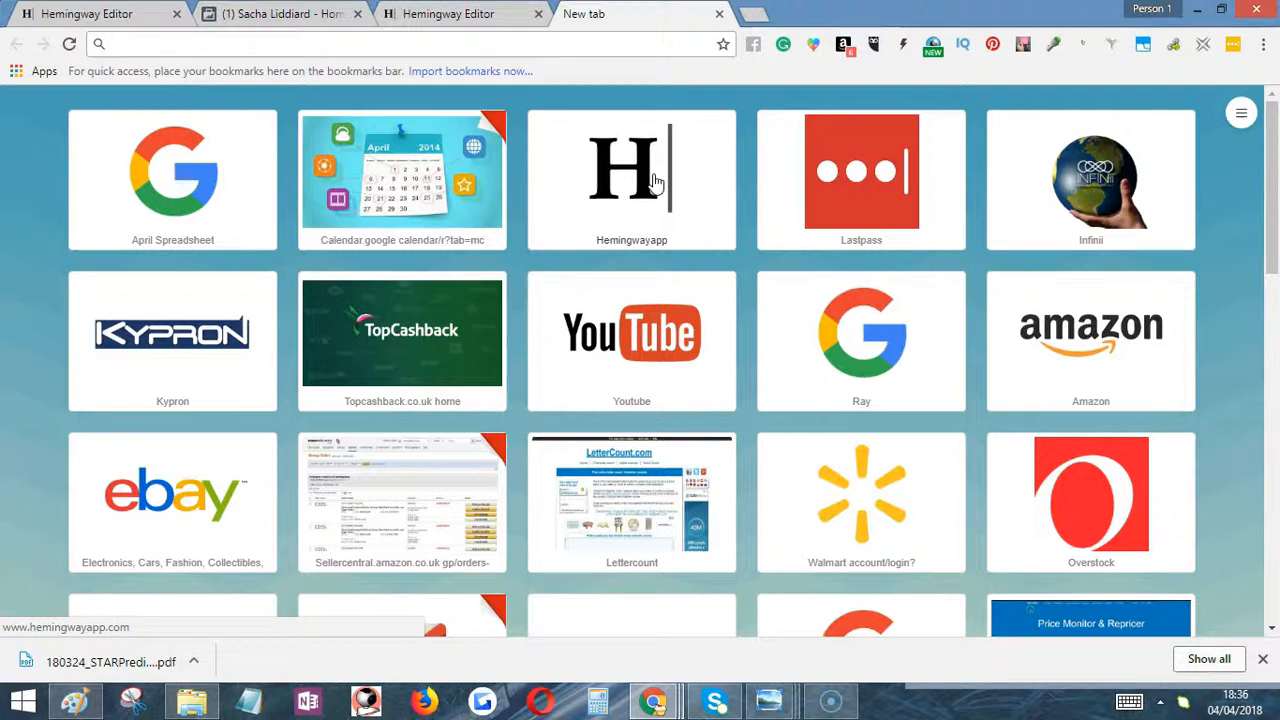
Open the Hemingway Editor website and look through its sample text and colour-coded readability hints
left_click(644, 178)
left_click(645, 184)
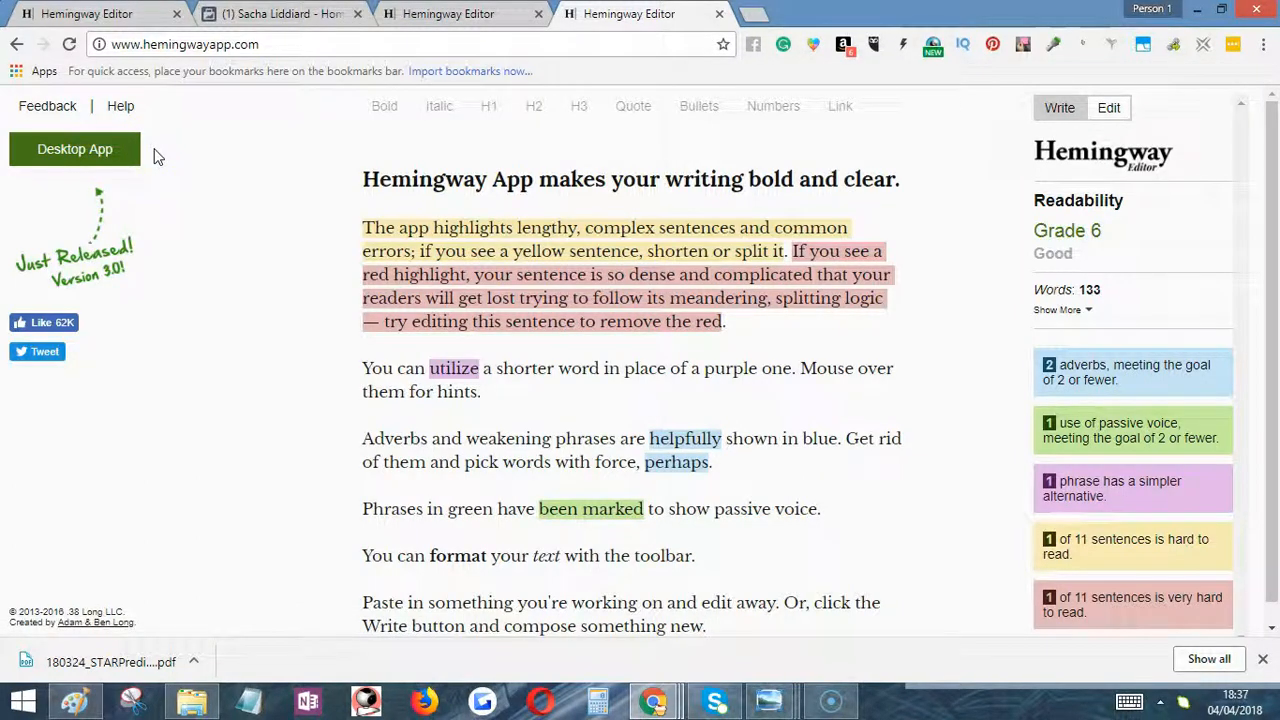
left_click(254, 182)
scroll(395, 222, "down", 1)
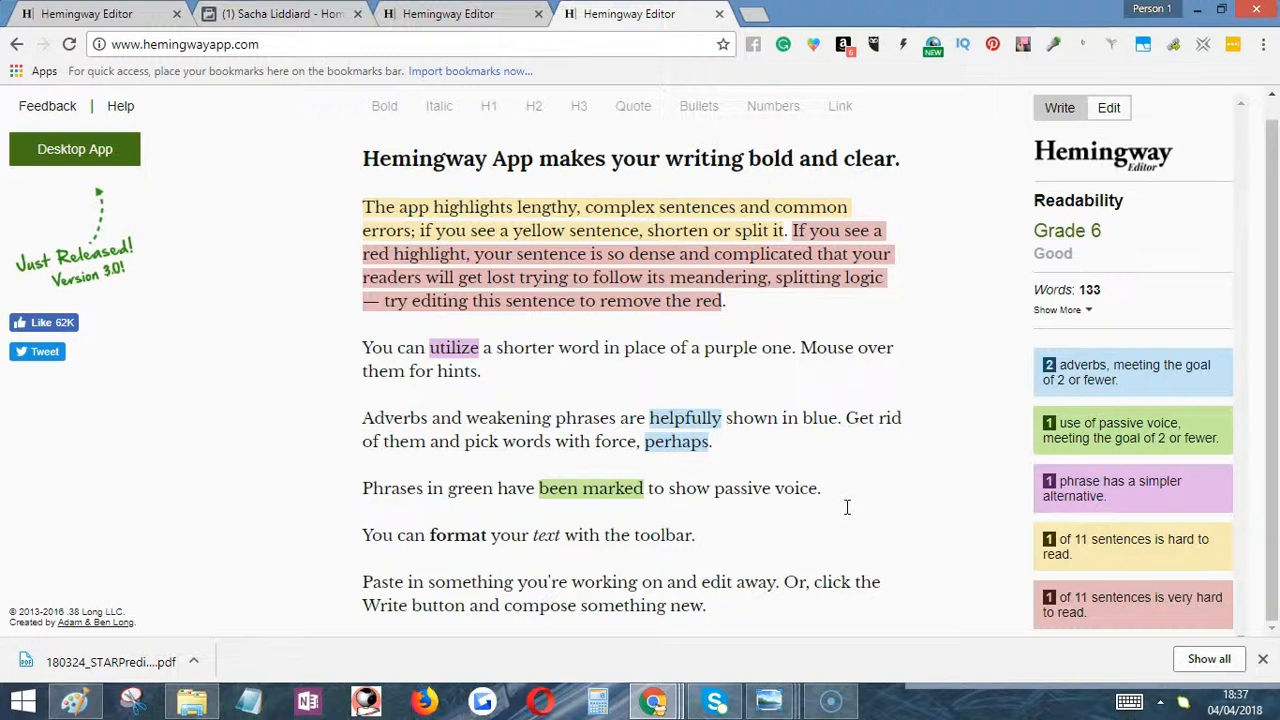
Switch to the Facebook business page and look through the selected text of the "My Story" post
left_click(300, 14)
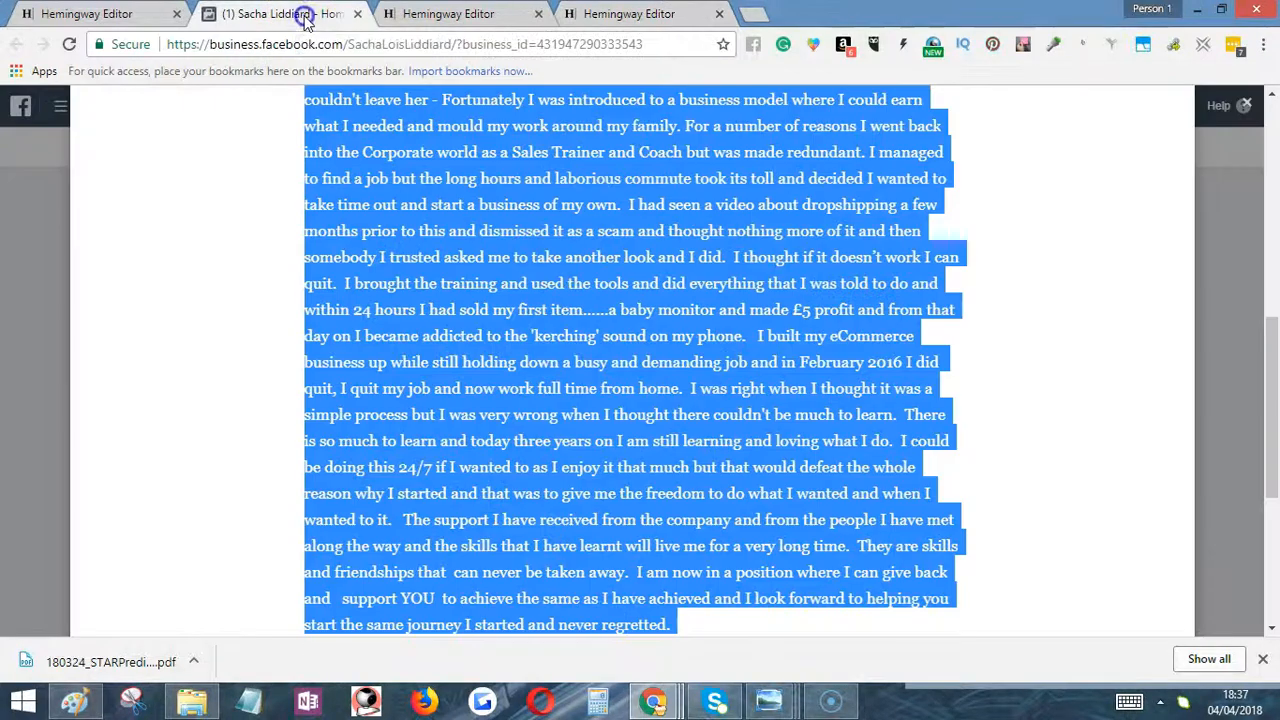
scroll(624, 345, "up", 3)
scroll(624, 345, "down", 1)
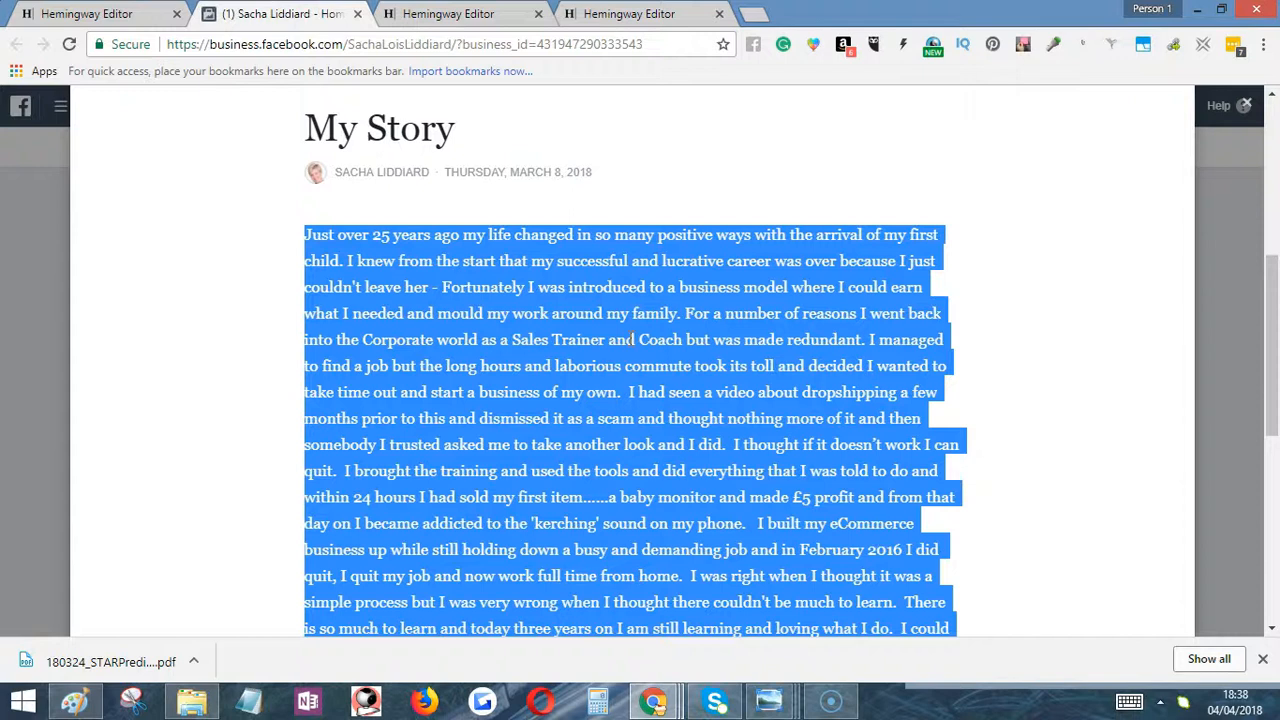
scroll(632, 340, "down", 1)
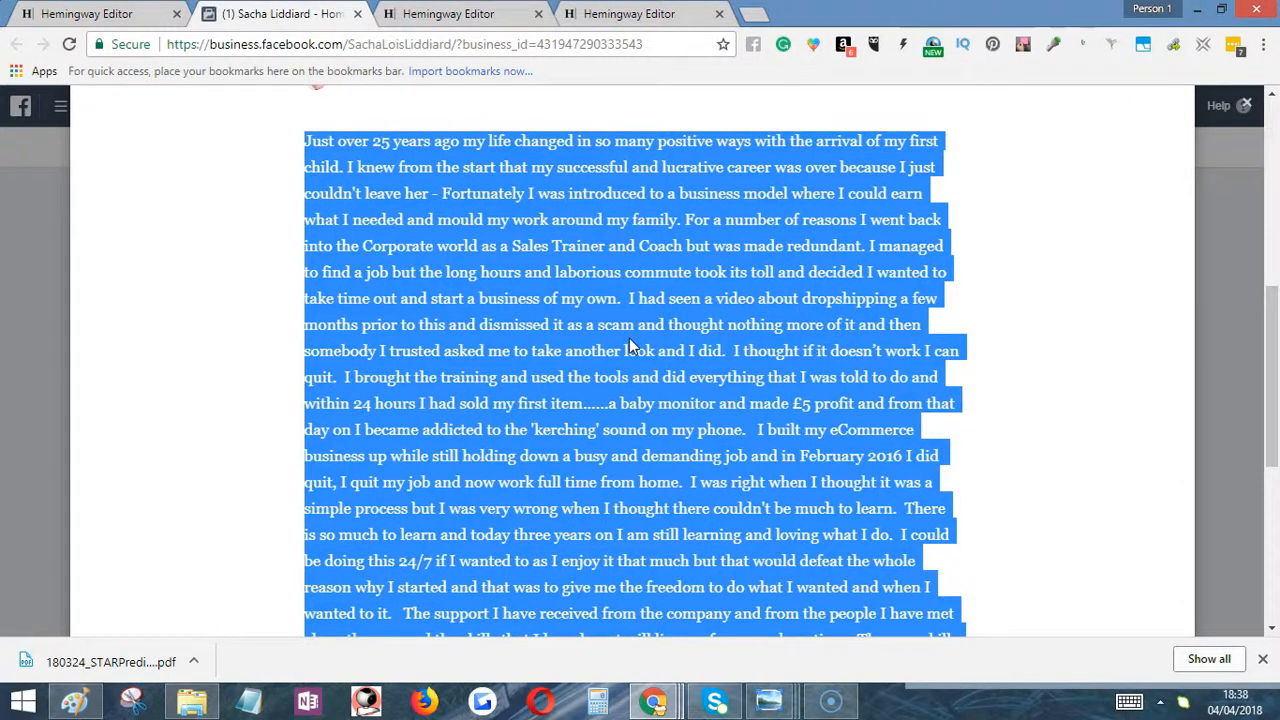
scroll(631, 345, "up", 1)
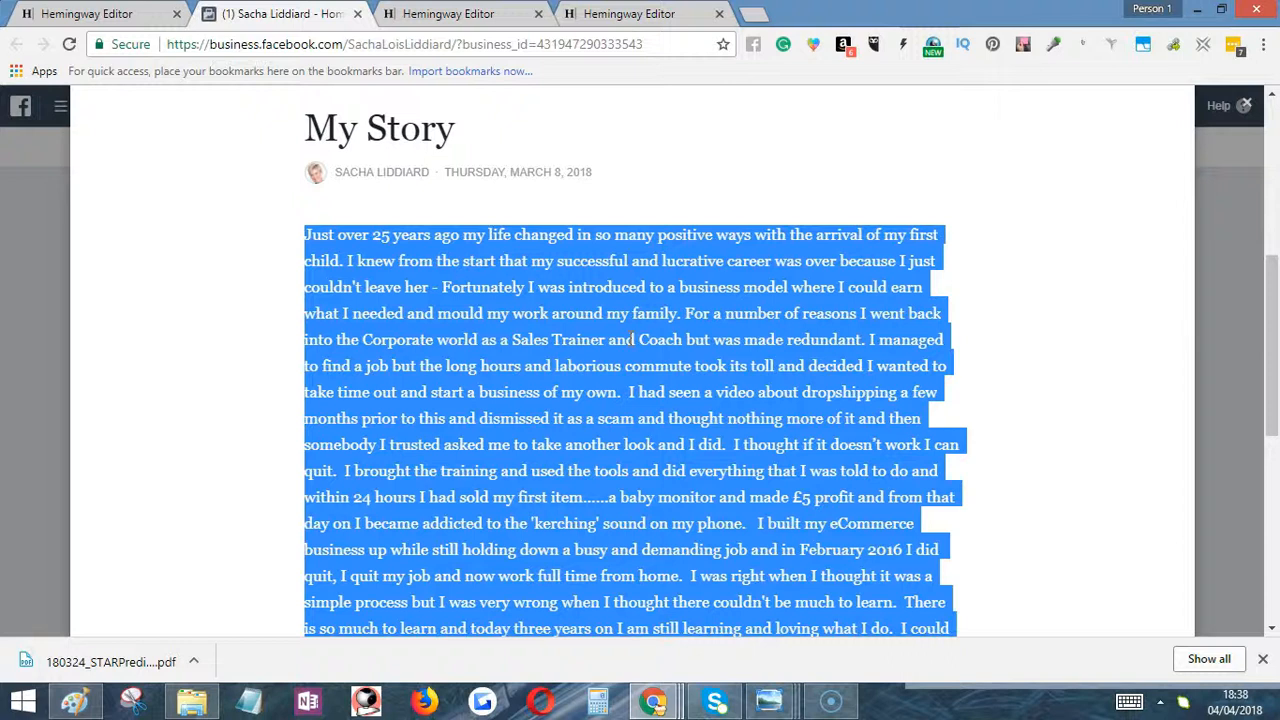
right_click(625, 343)
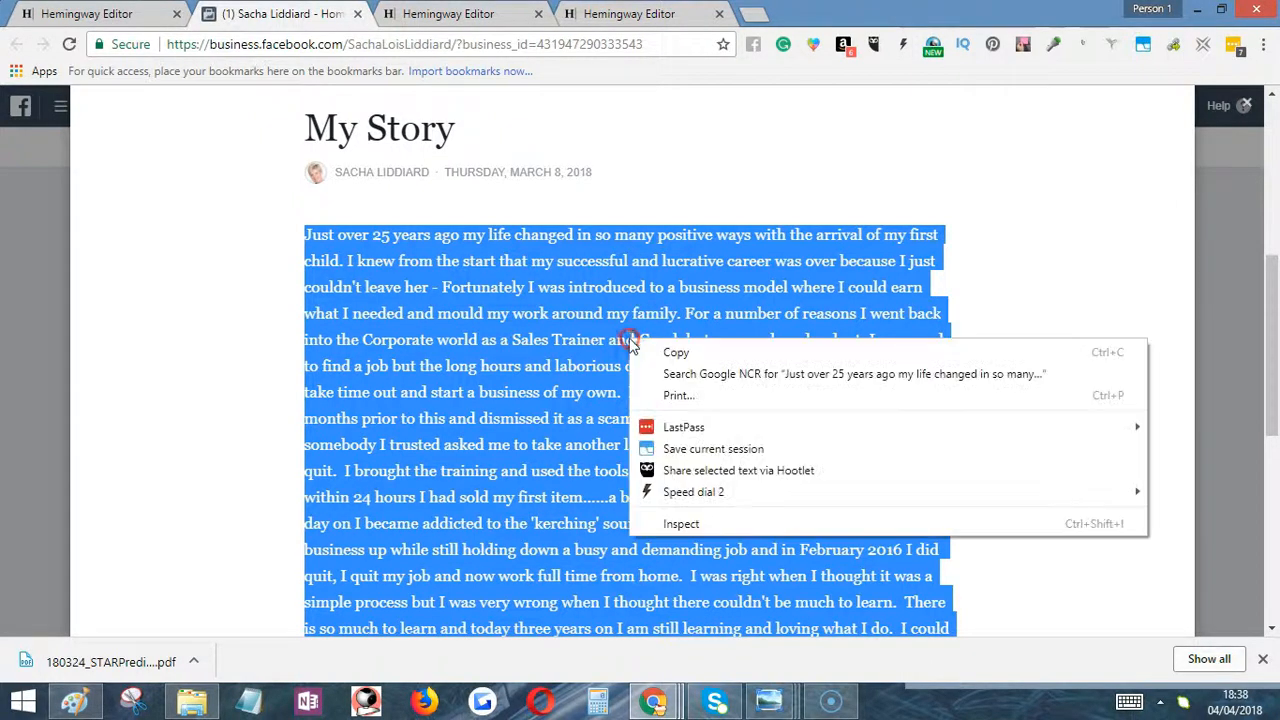
Return to the newly opened Hemingway Editor page and delete all the sample text below the heading
left_click(474, 14)
left_click(622, 14)
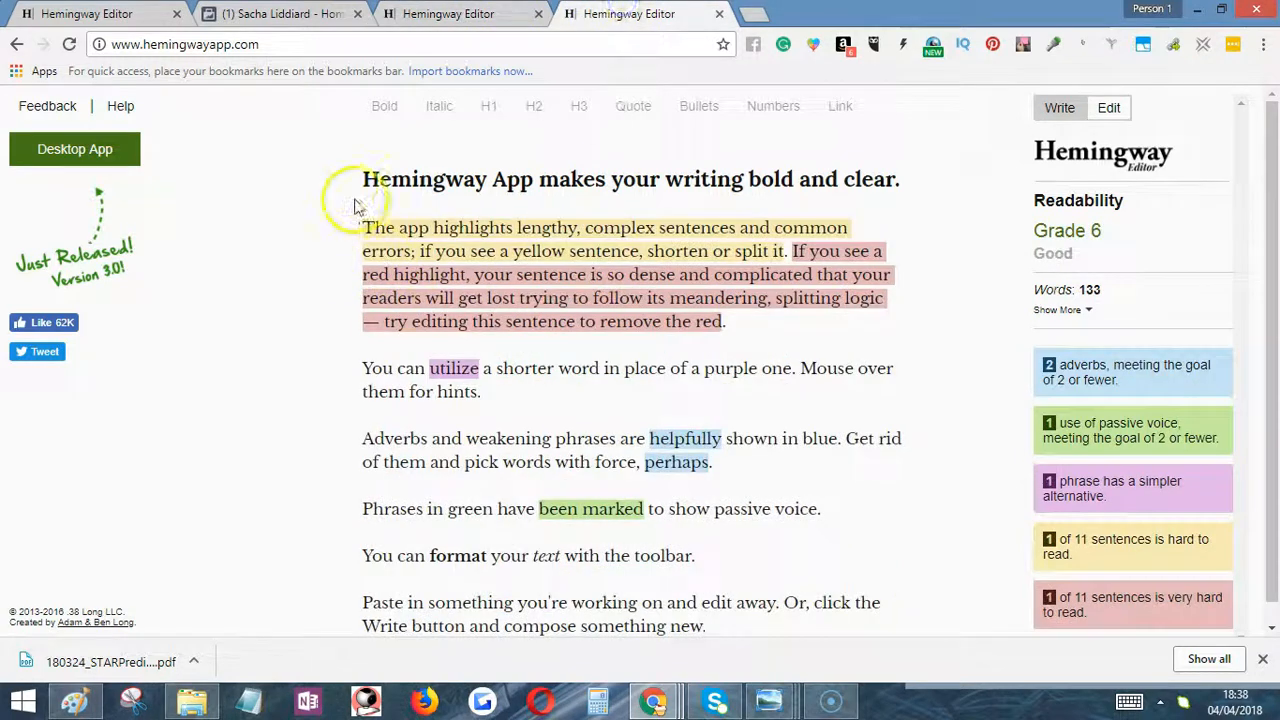
left_click_drag(366, 226, 725, 637)
key("Delete")
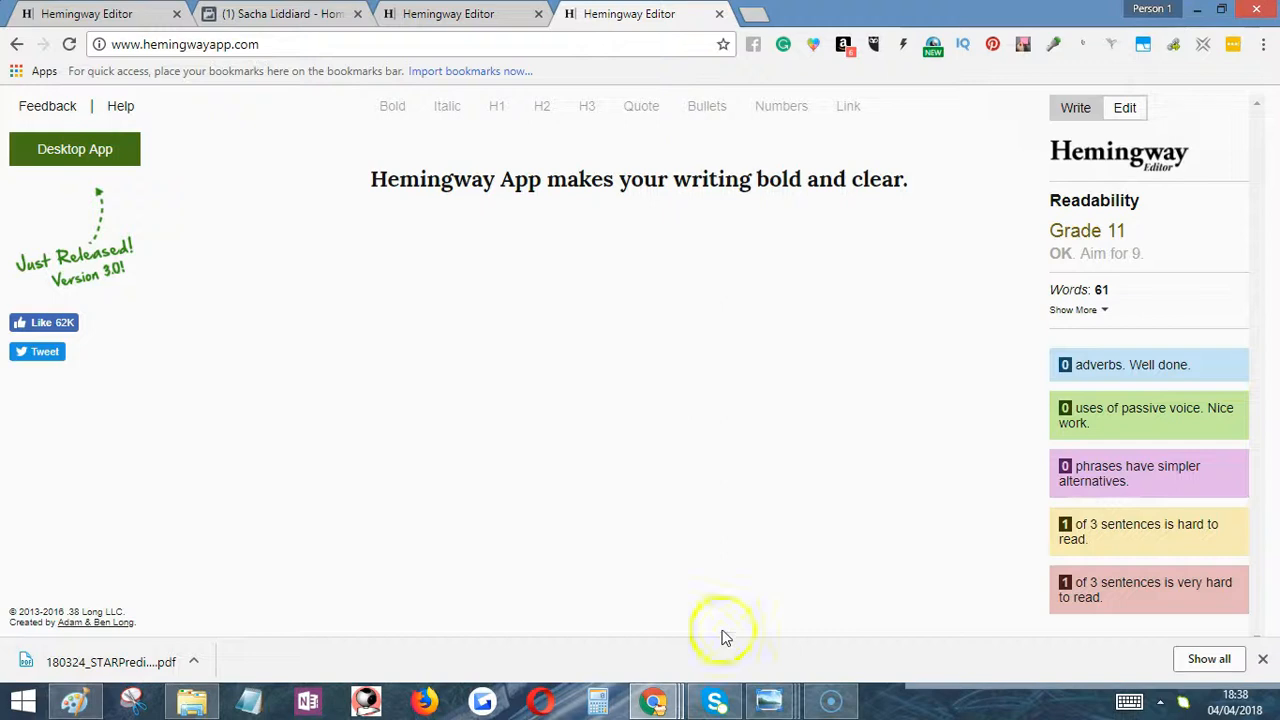
Copy the selected "My Story" text from the Facebook page and paste it below the heading in Hemingway Editor
left_click(314, 14)
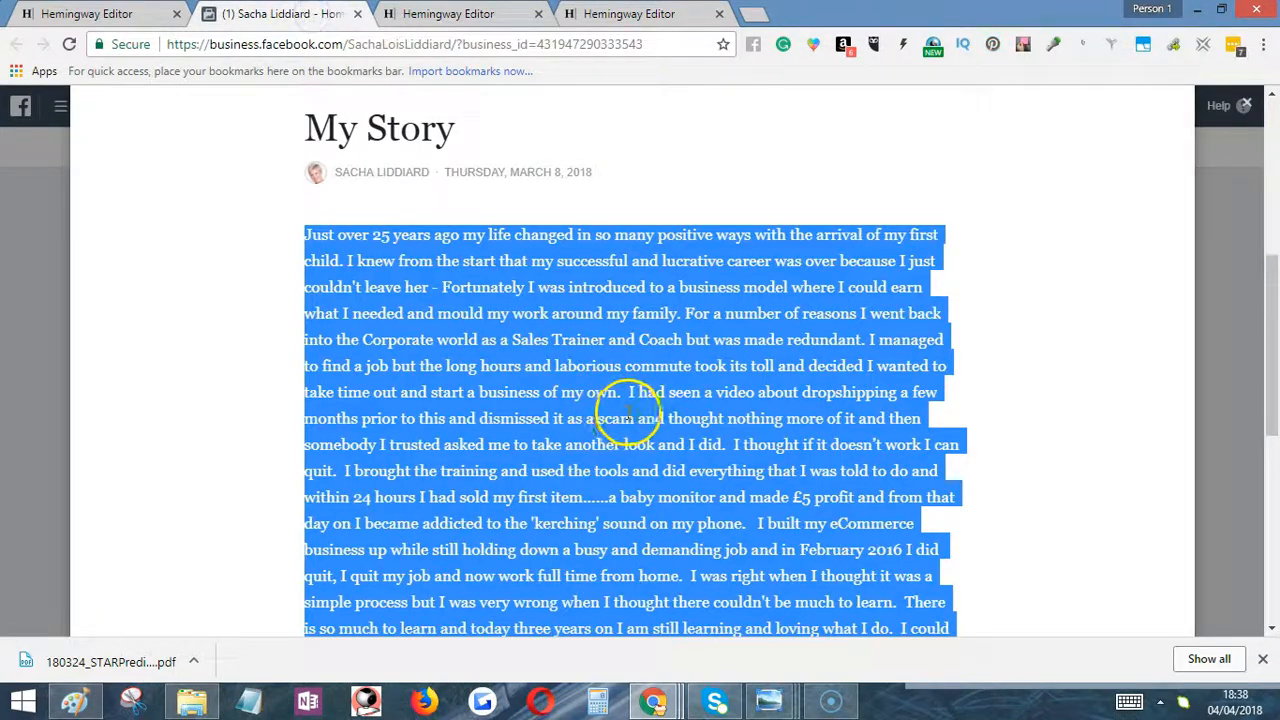
scroll(630, 405, "down", 2)
right_click(640, 405)
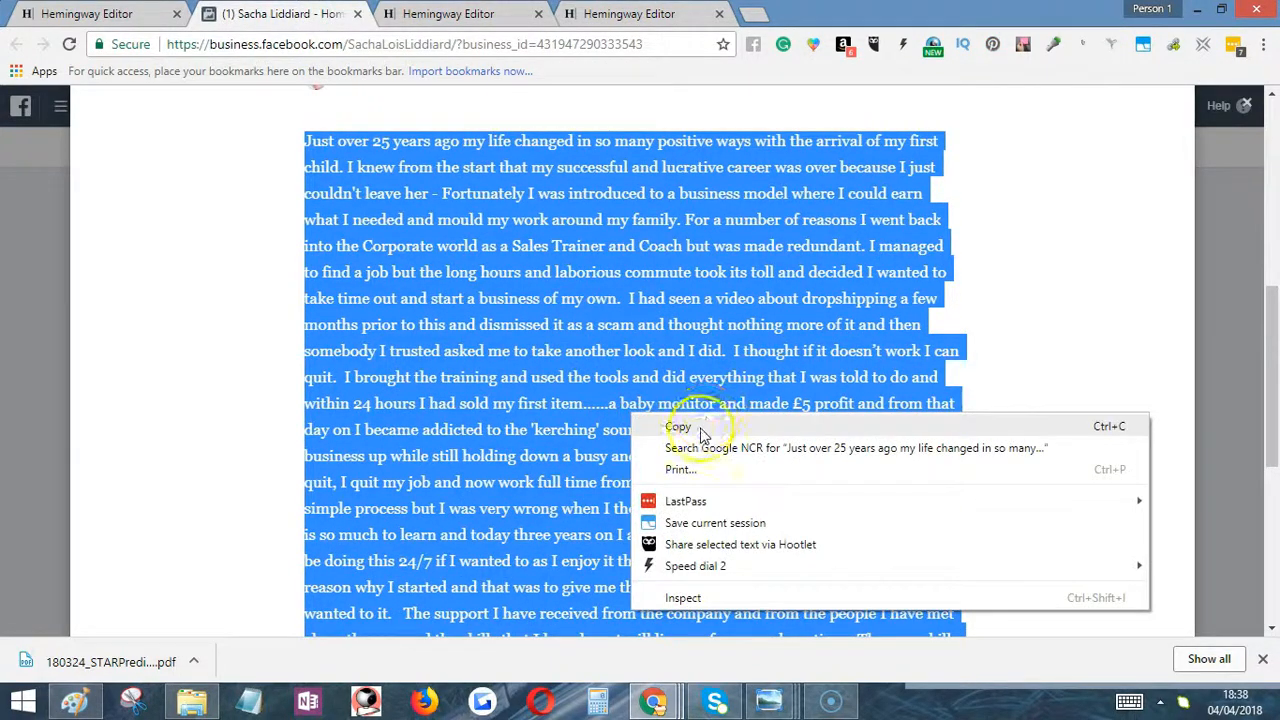
left_click(700, 430)
left_click(645, 14)
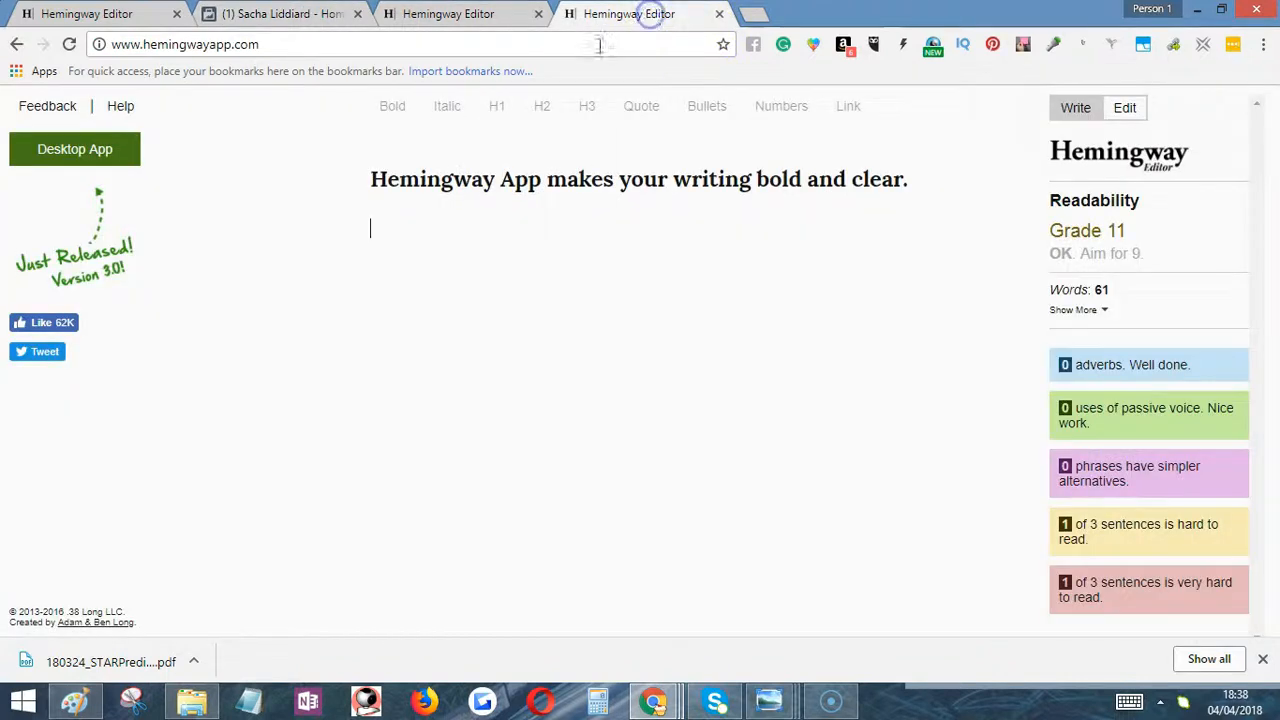
key("ctrl+v")
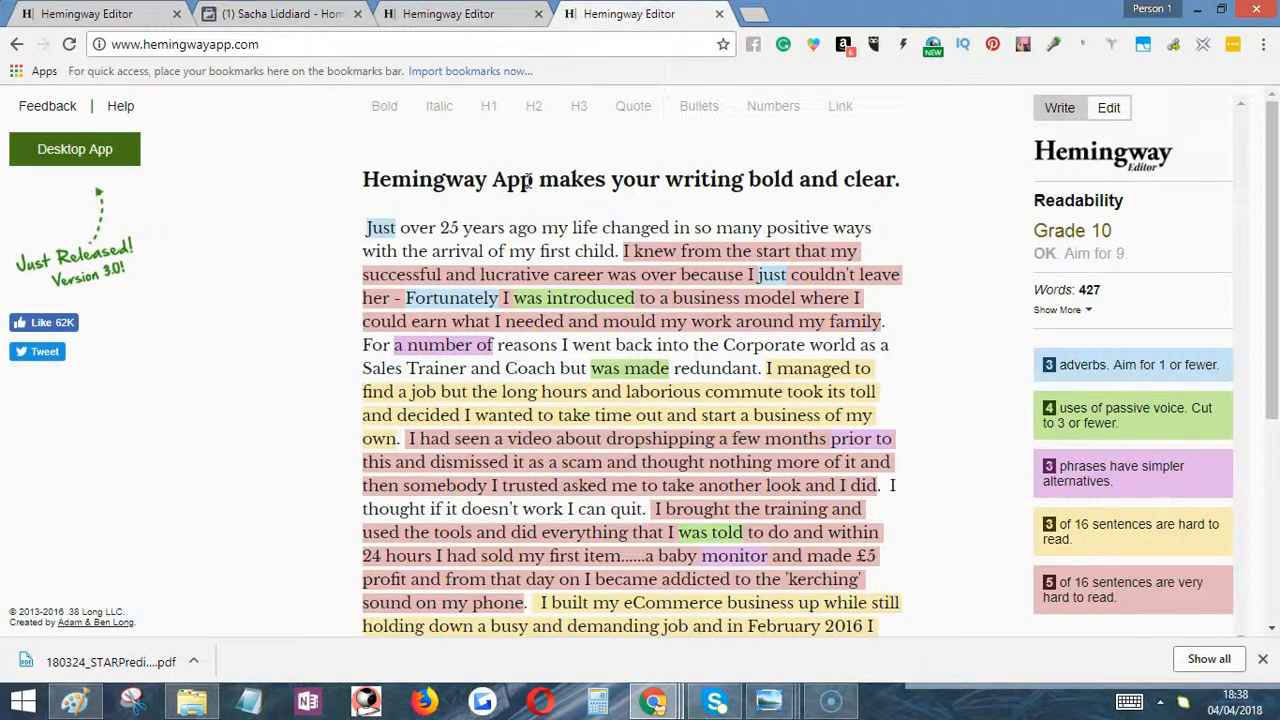
Examine the readability grade and highlighted problems of the pasted story, checking the other open Hemingway Editor copy as well
scroll(880, 430, "down", 1)
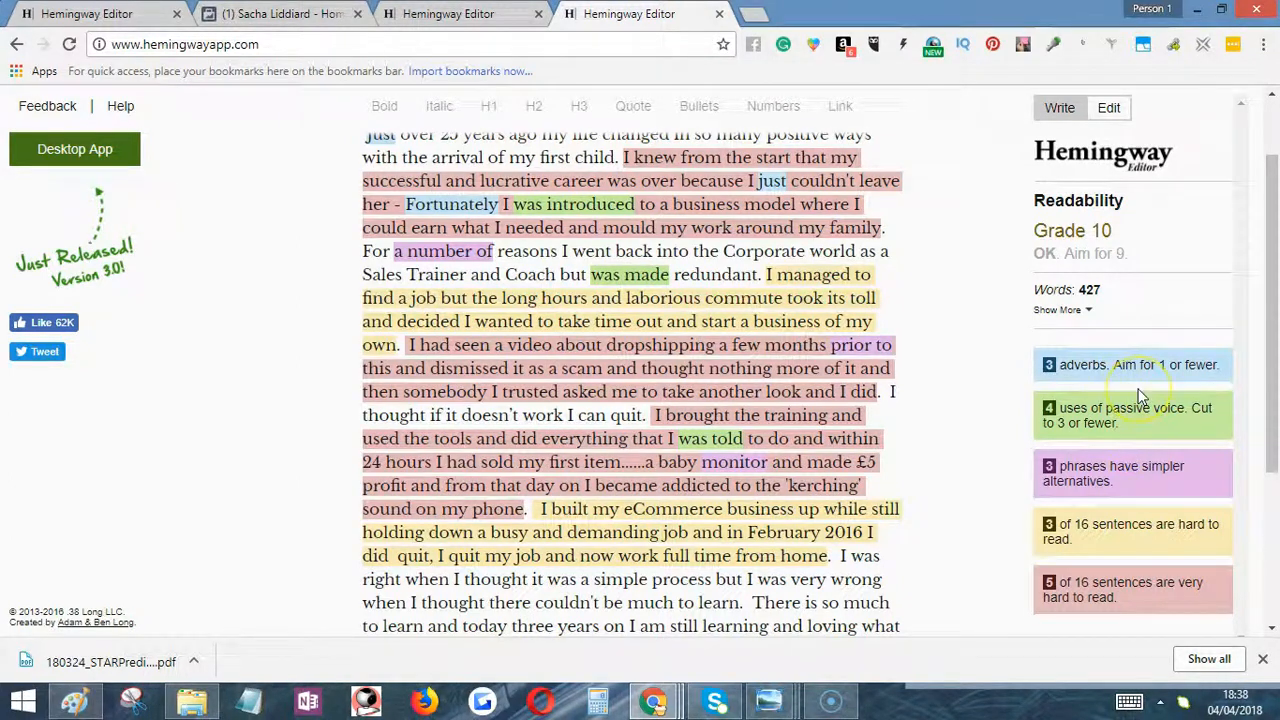
scroll(1140, 397, "up", 2)
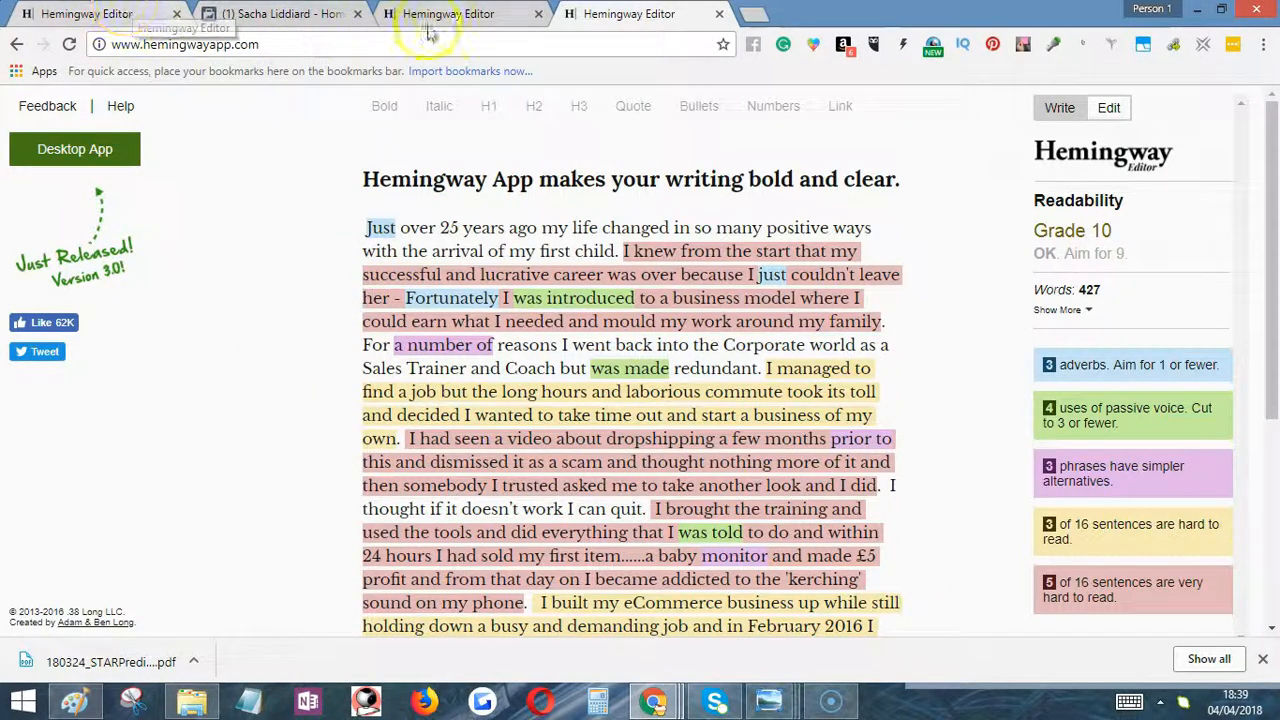
left_click(88, 14)
left_click(450, 14)
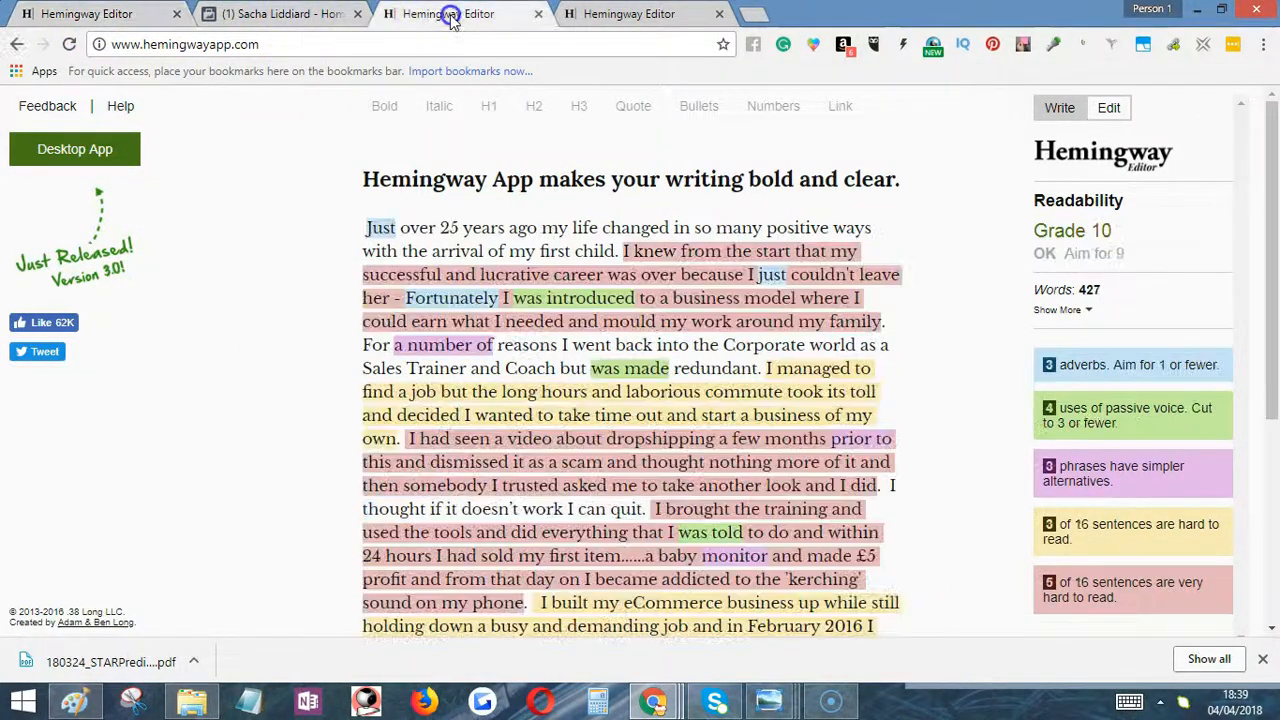
left_click(622, 18)
Open the rewritten story beginning "Twenty six years ago" and examine its readability grade and remaining highlights through to the end
left_click(108, 13)
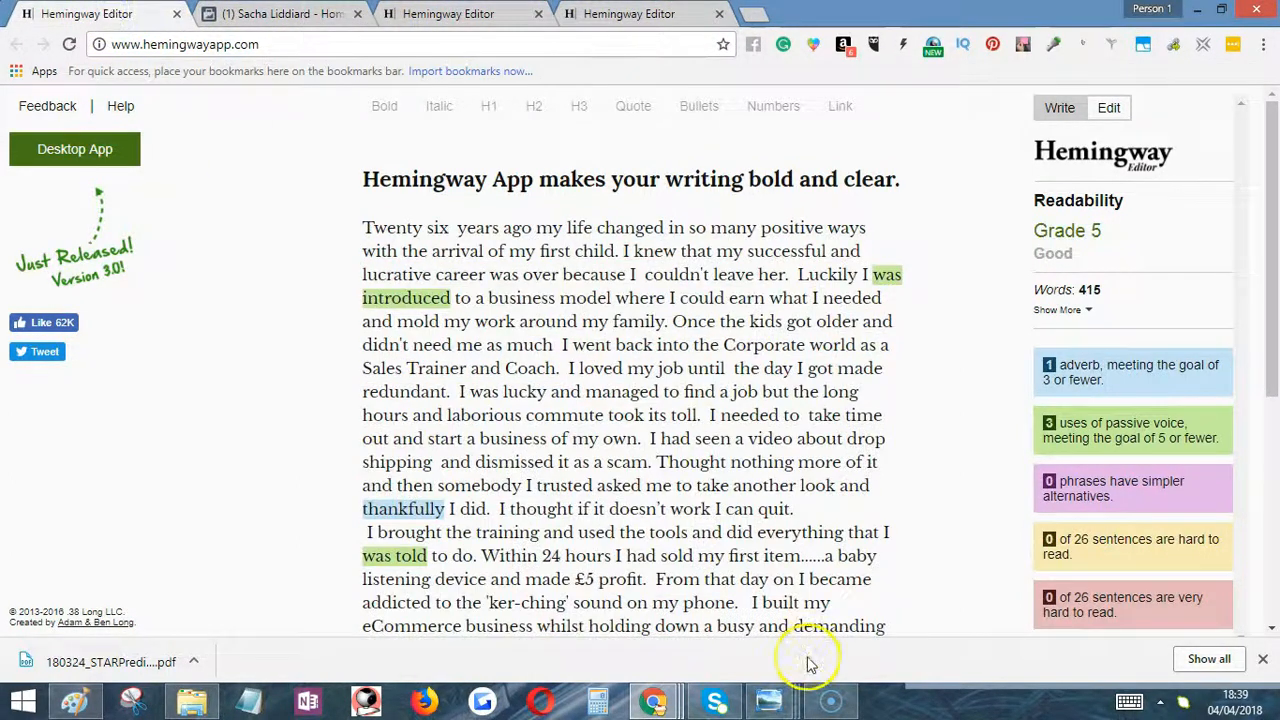
scroll(818, 541, "down", 2)
scroll(818, 541, "up", 2)
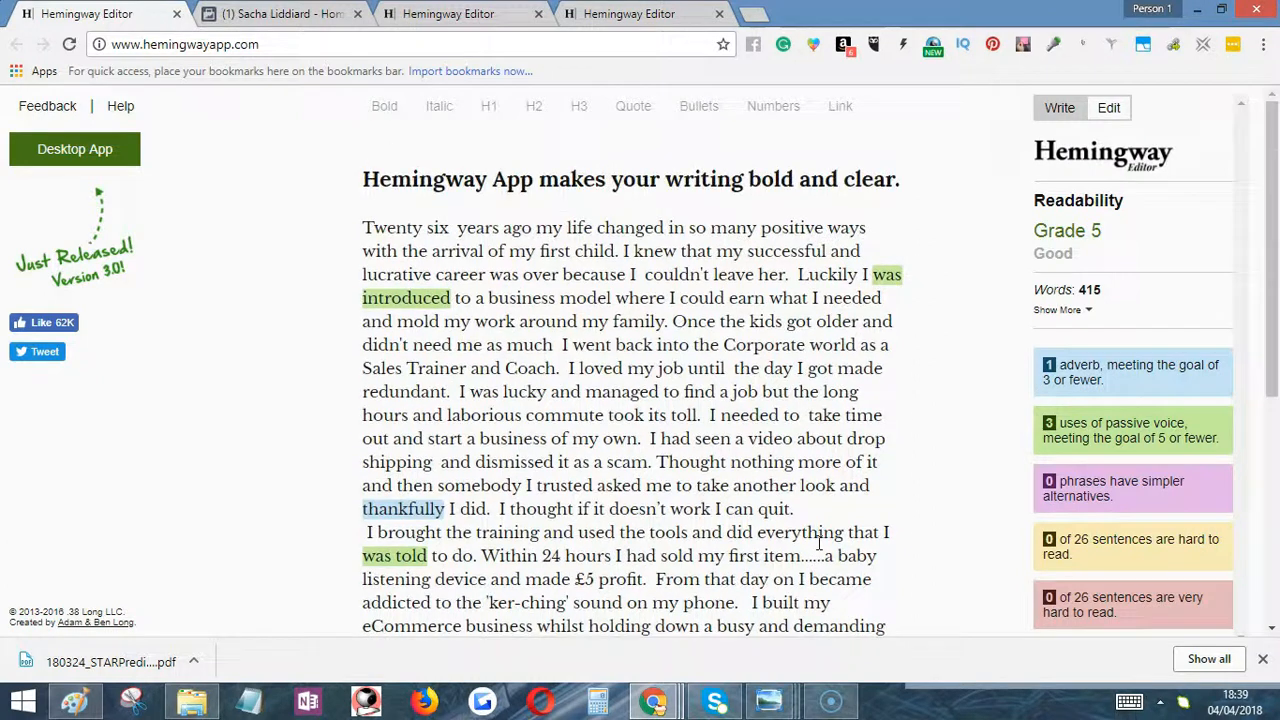
scroll(818, 541, "down", 1)
scroll(818, 541, "down", 3)
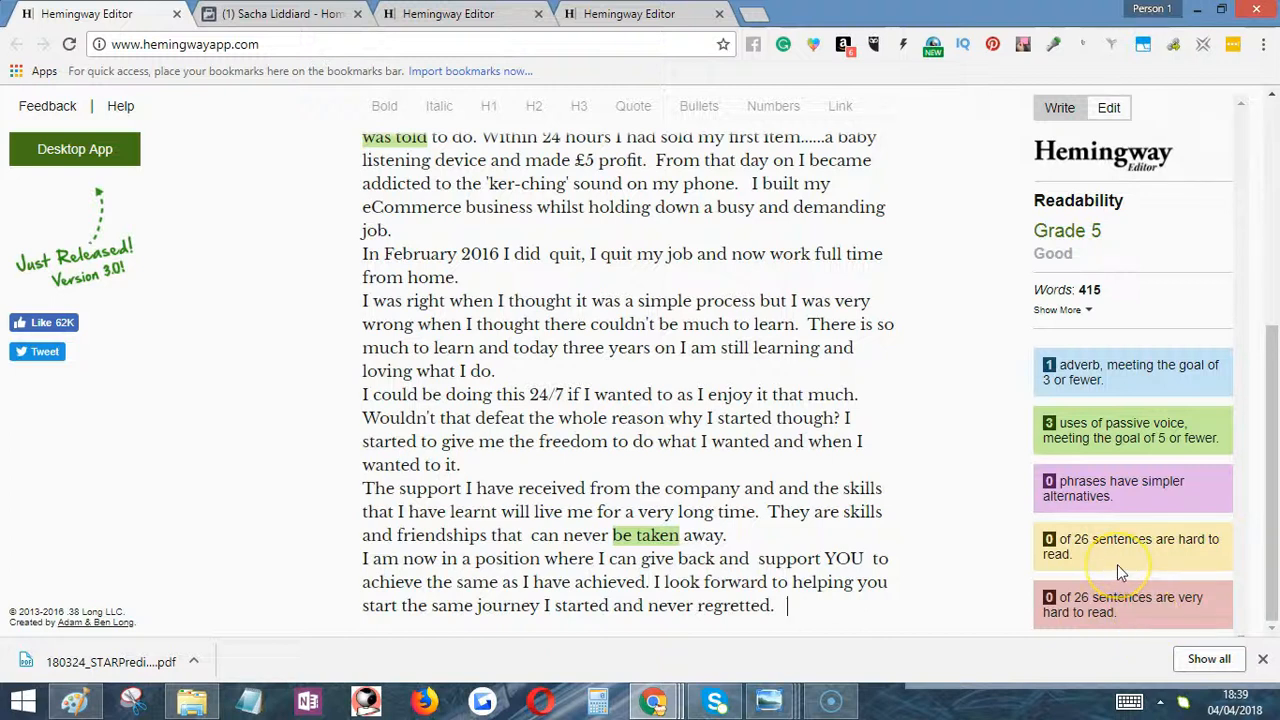
left_click(1178, 522)
scroll(894, 440, "up", 5)
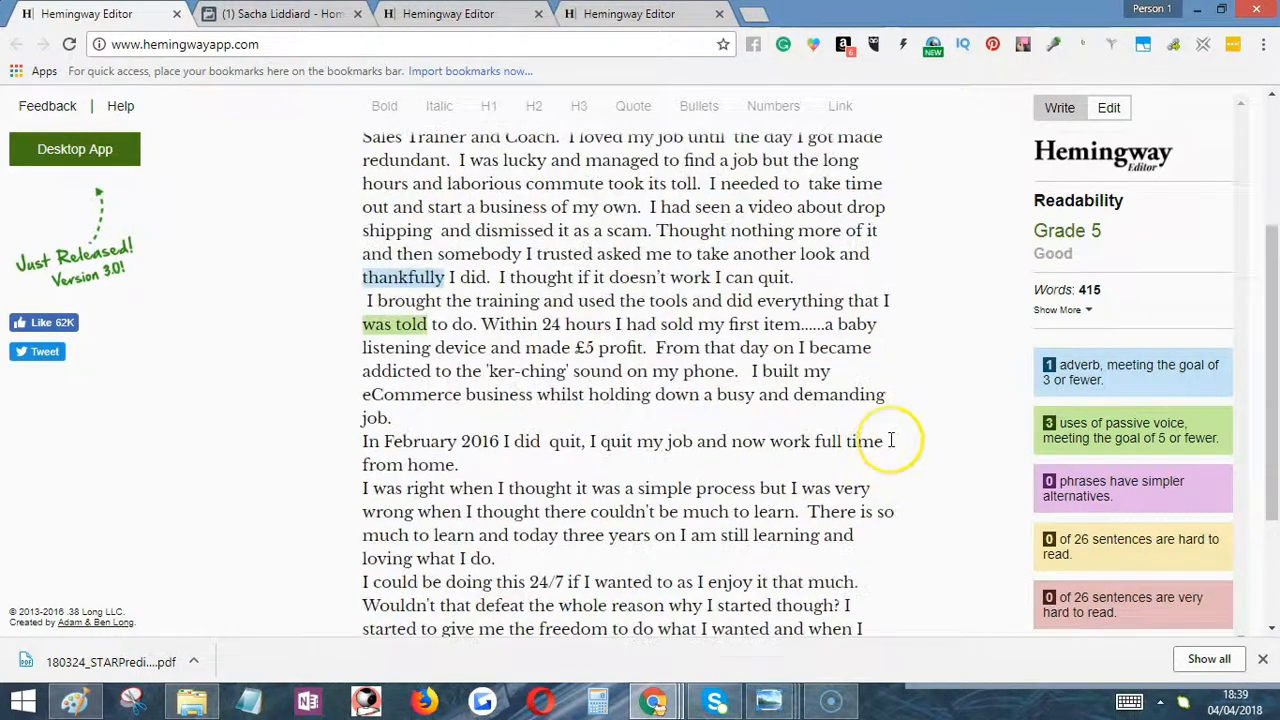
scroll(890, 440, "up", 1)
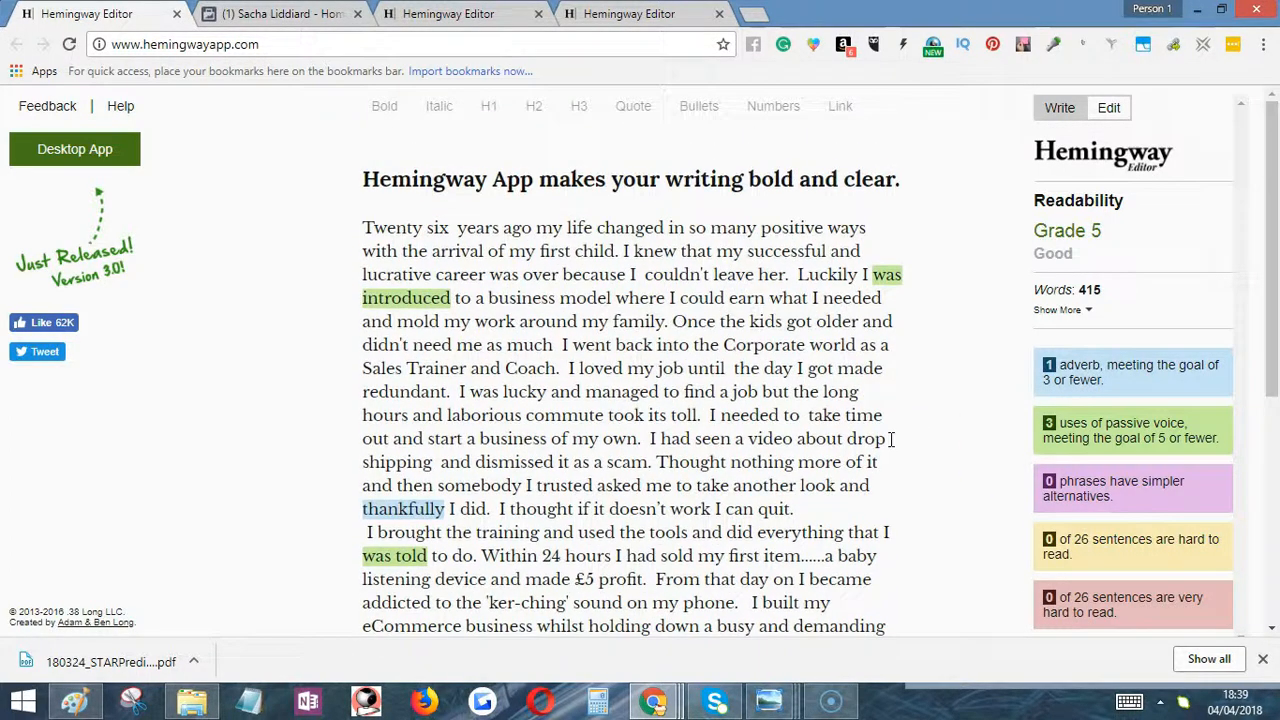